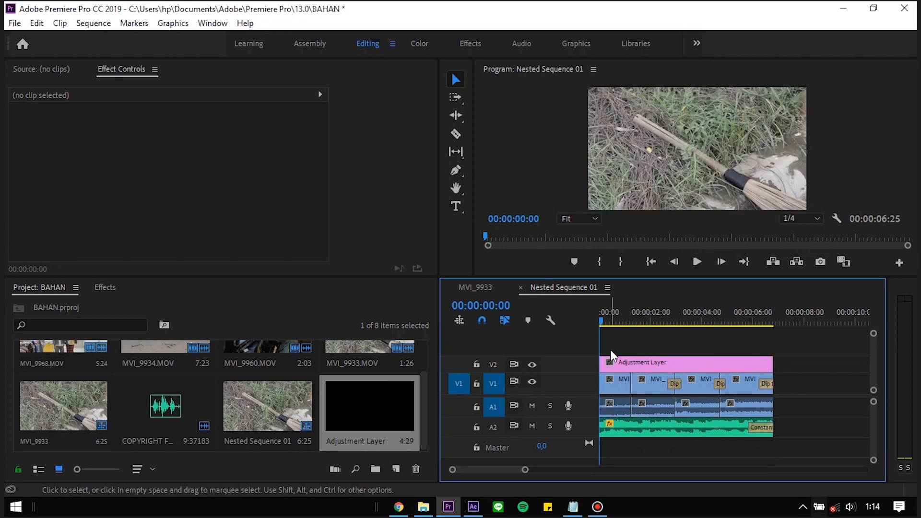
{"action": "left_click", "coordinate": [615, 386]}
{"action": "left_click", "coordinate": [650, 385]}
{"action": "left_click", "coordinate": [696, 382]}
{"action": "left_click", "coordinate": [738, 380]}
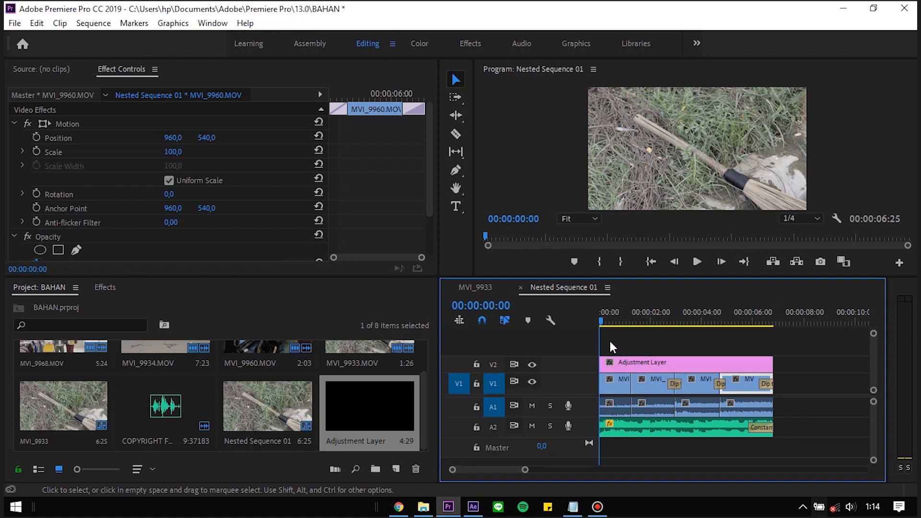
Select the adjustment layer, move the playhead to 00:00:02:09 and open its Basic Correction settings in Lumetri Color.
{"action": "left_click", "coordinate": [667, 364]}
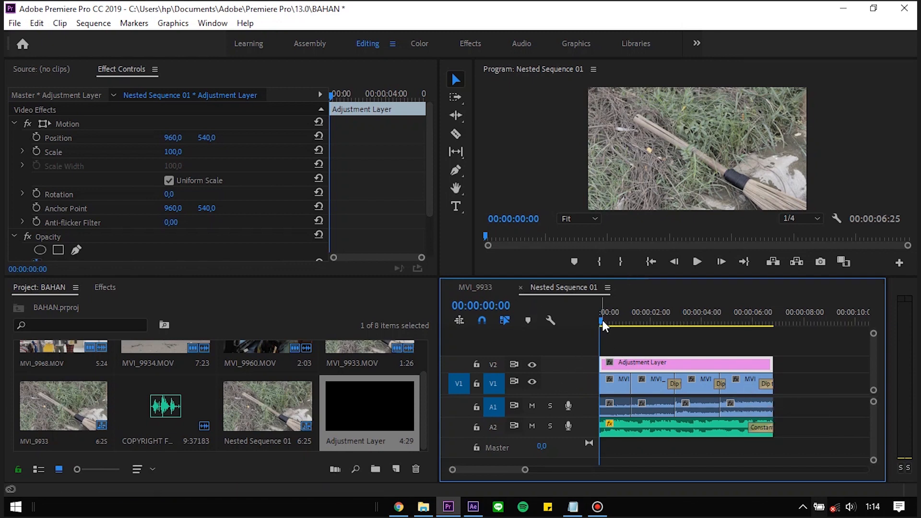
{"action": "left_click_drag", "start_coordinate": [604, 320], "coordinate": [661, 325]}
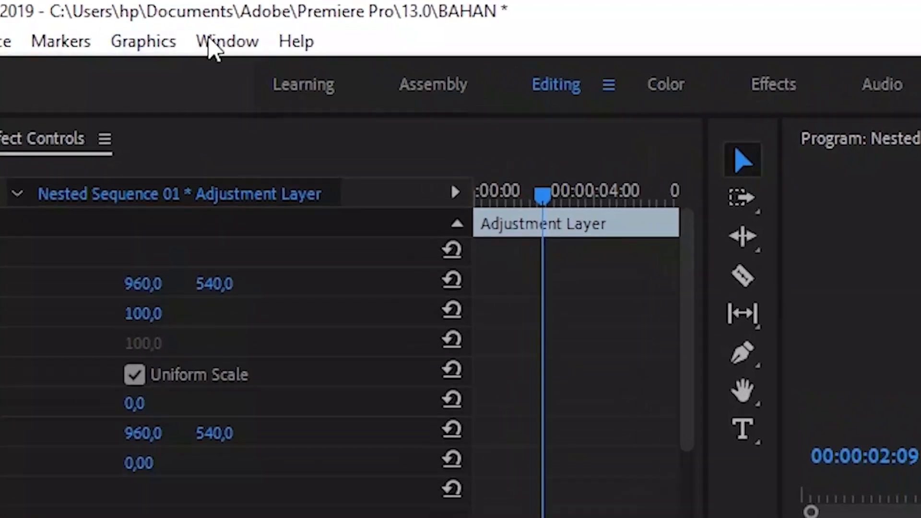
{"action": "left_click", "coordinate": [210, 40]}
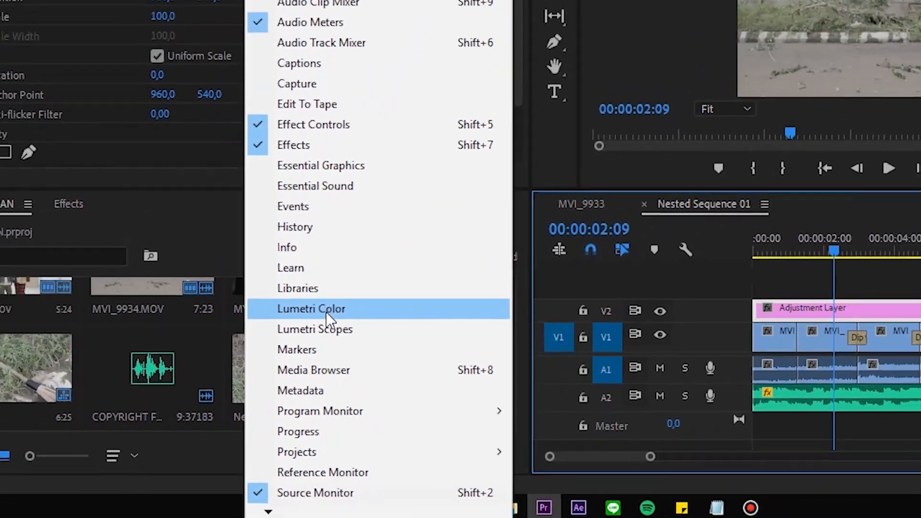
{"action": "left_click", "coordinate": [394, 209]}
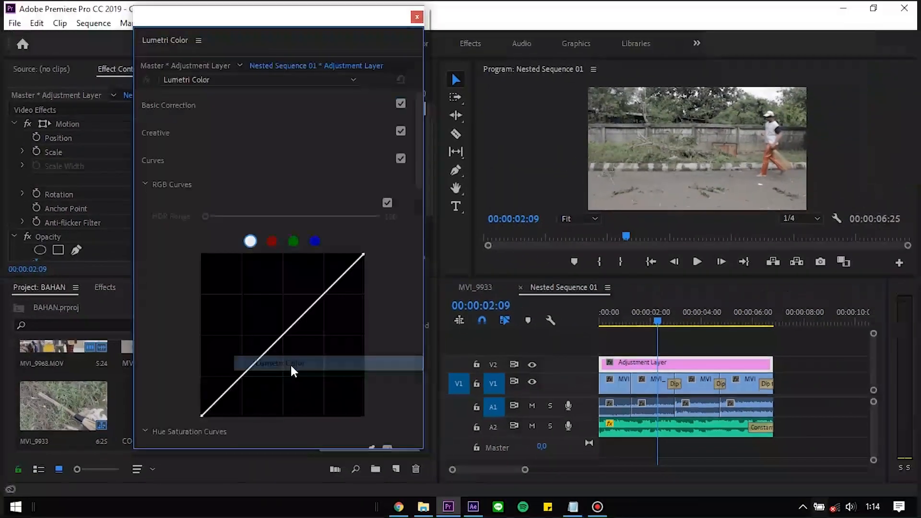
{"action": "left_click", "coordinate": [214, 107]}
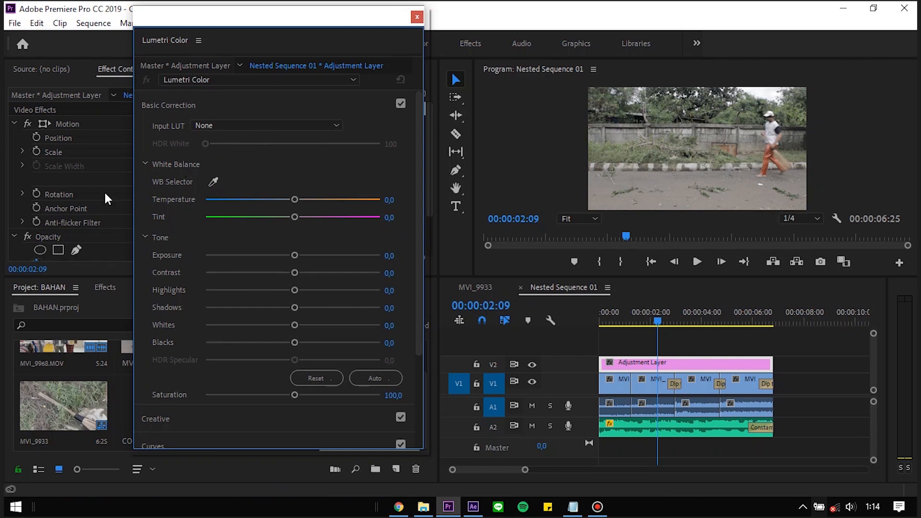
In Basic Correction, set Temperature to 49,4, Exposure to -0,8, Contrast to 46,4, Highlights to -27,2, Shadows to -4,2, Whites to 11,1 and Blacks to -5,0.
{"action": "left_click_drag", "start_coordinate": [294, 201], "coordinate": [331, 201]}
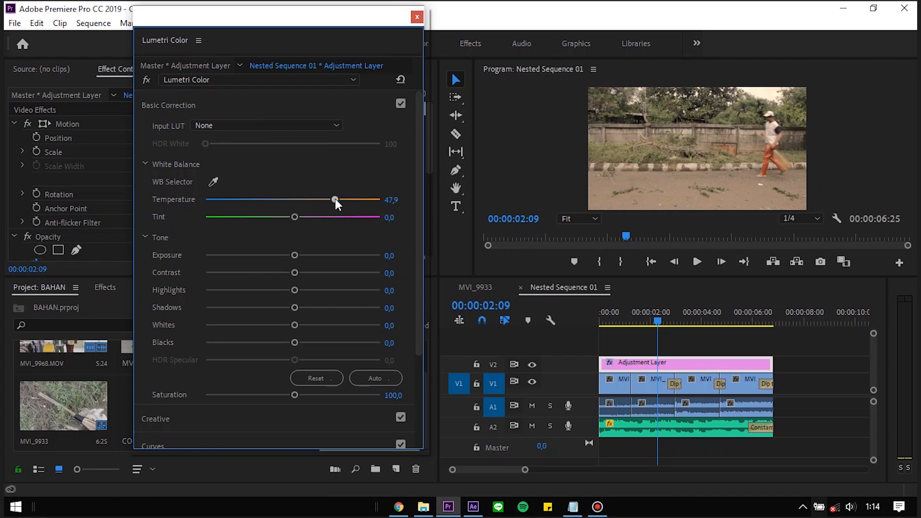
{"action": "left_click_drag", "start_coordinate": [294, 259], "coordinate": [289, 309]}
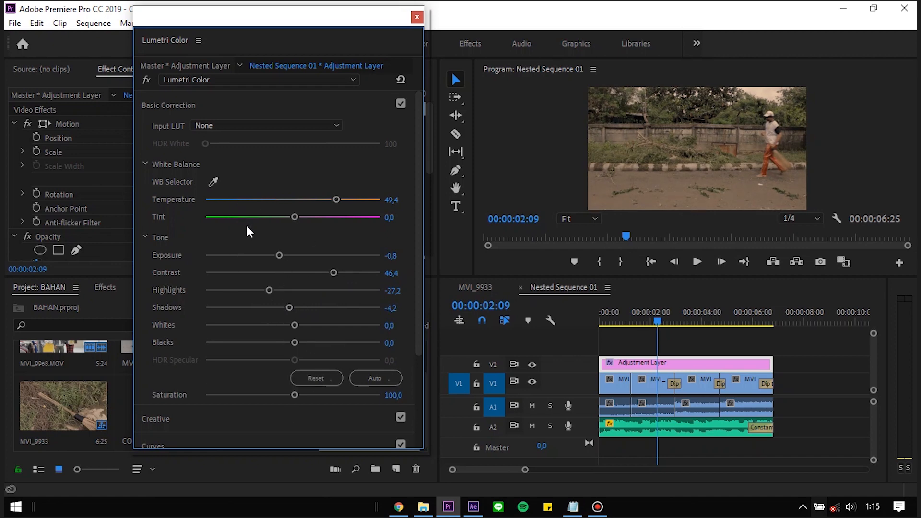
{"action": "left_click_drag", "start_coordinate": [417, 202], "coordinate": [422, 224]}
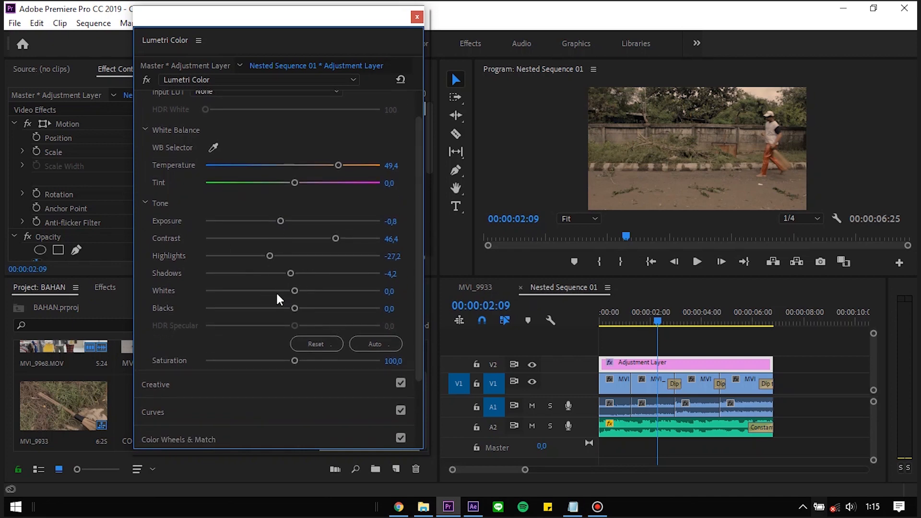
{"action": "left_click_drag", "start_coordinate": [294, 291], "coordinate": [283, 308]}
{"action": "scroll", "coordinate": [418, 281], "scroll_direction": "down", "scroll_amount": 2}
{"action": "left_click_drag", "start_coordinate": [290, 257], "coordinate": [287, 259]}
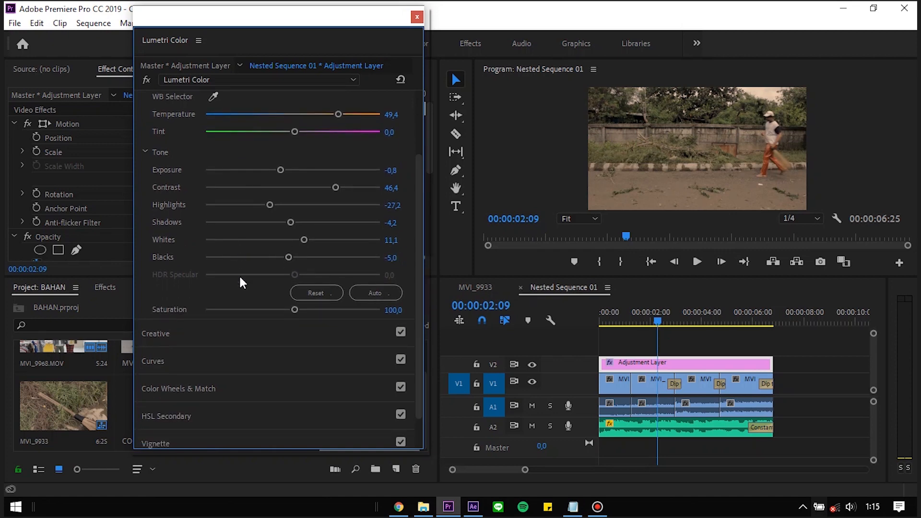
In the Creative adjustments, set Faded Film to 30,3 and tint the shadows towards orange-red and the highlights towards blue.
{"action": "left_click", "coordinate": [156, 332]}
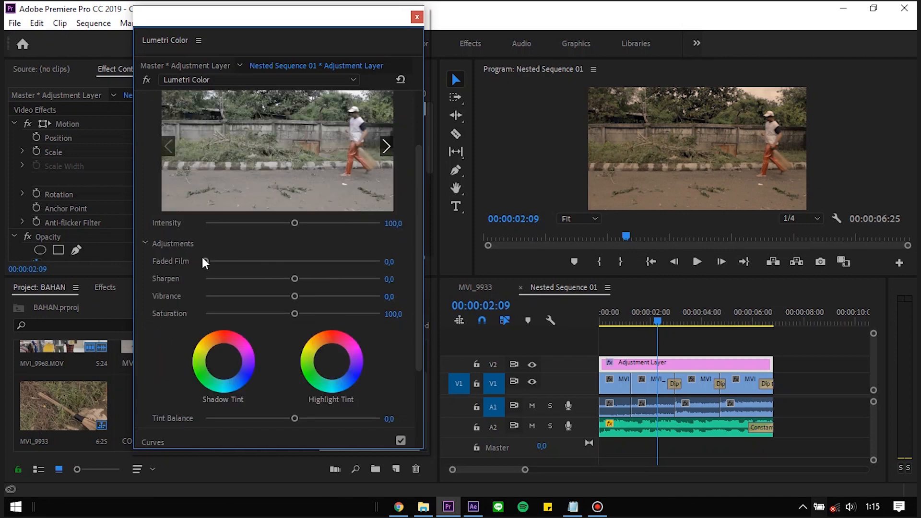
{"action": "left_click_drag", "start_coordinate": [214, 262], "coordinate": [258, 262]}
{"action": "left_click_drag", "start_coordinate": [416, 204], "coordinate": [416, 246]}
{"action": "left_click_drag", "start_coordinate": [222, 281], "coordinate": [220, 267]}
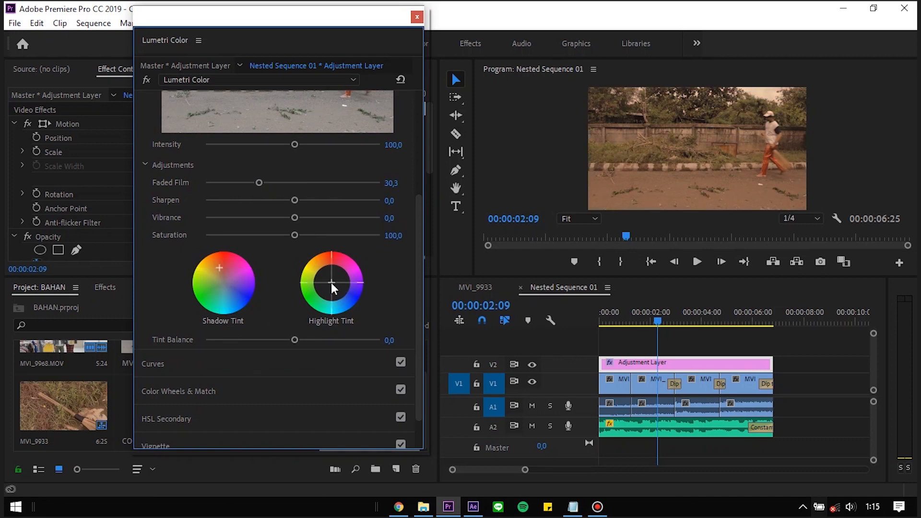
{"action": "mouse_move", "coordinate": [332, 283]}
{"action": "left_mouse_down"}
{"action": "mouse_move", "coordinate": [353, 288]}
{"action": "mouse_move", "coordinate": [341, 290]}
{"action": "left_mouse_up"}
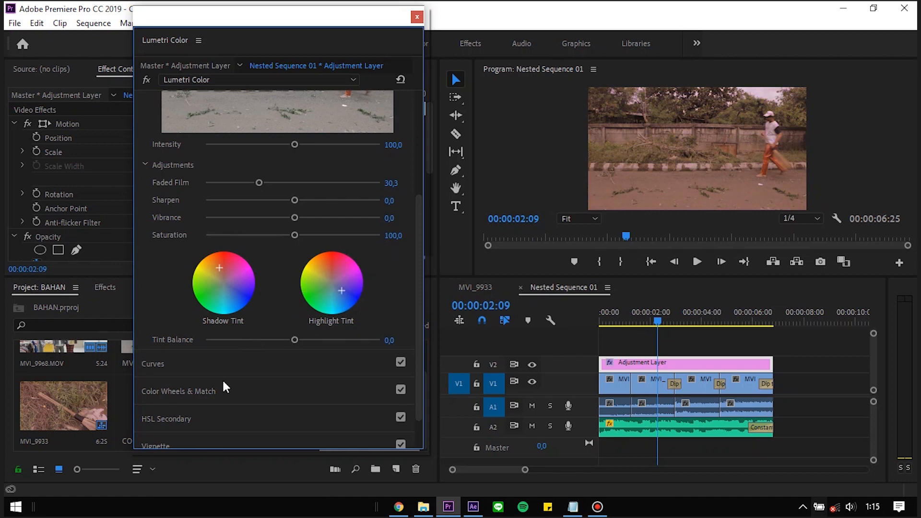
Shape the white RGB curve with a slightly raised point in the shadows and a lowered point in the highlights.
{"action": "left_click", "coordinate": [178, 369]}
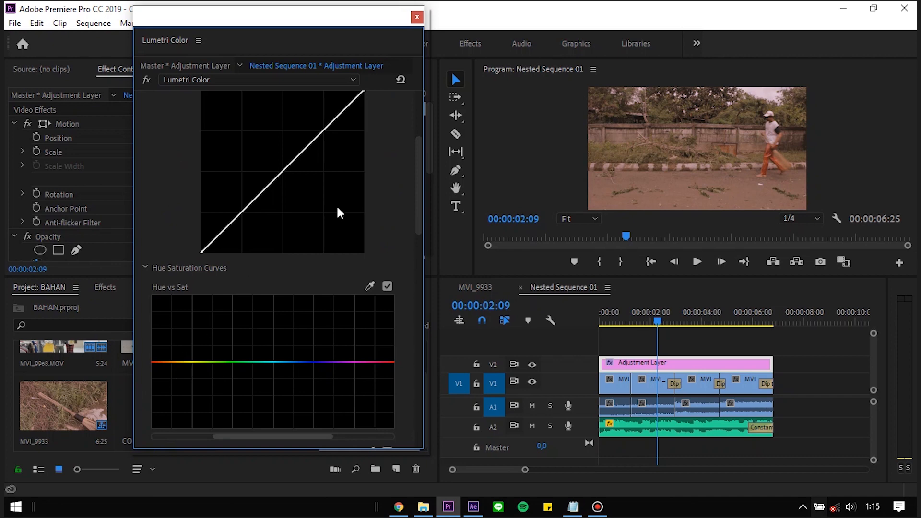
{"action": "left_click_drag", "start_coordinate": [421, 214], "coordinate": [420, 202]}
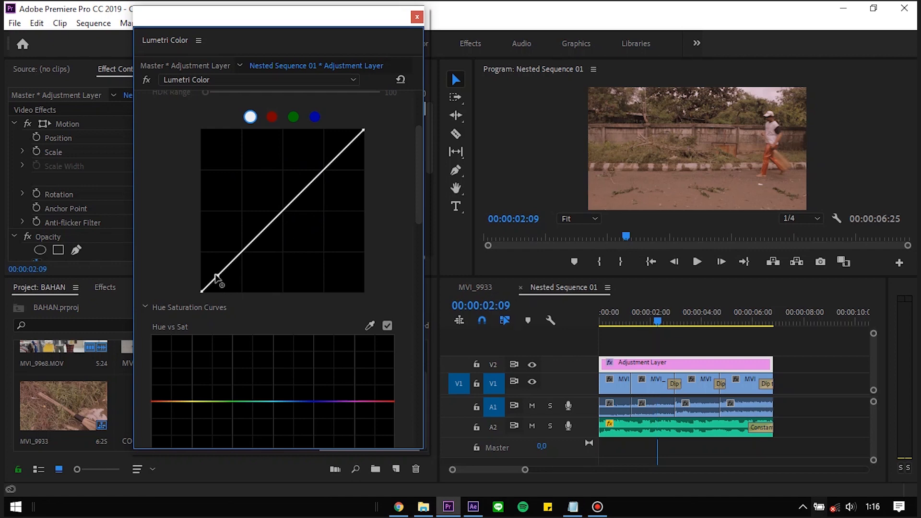
{"action": "left_click_drag", "start_coordinate": [217, 279], "coordinate": [216, 273]}
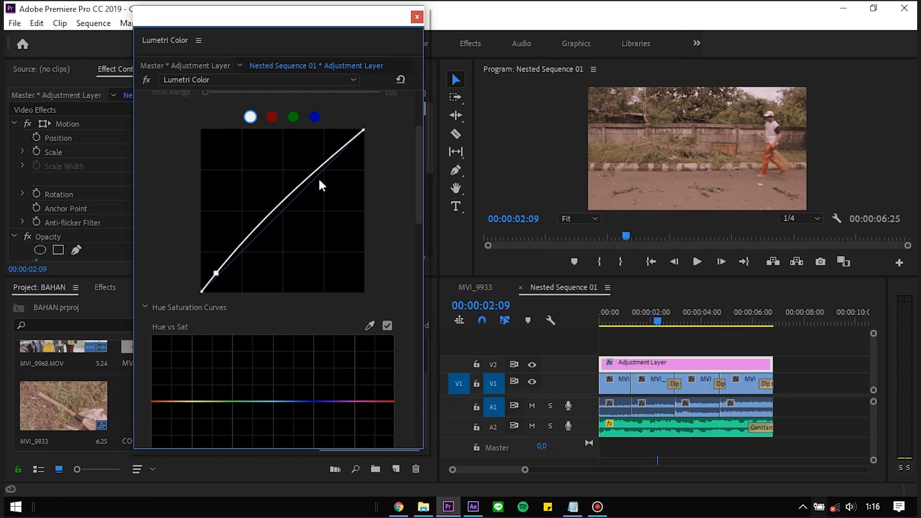
{"action": "mouse_move", "coordinate": [321, 172]}
{"action": "left_mouse_down"}
{"action": "mouse_move", "coordinate": [323, 195]}
{"action": "mouse_move", "coordinate": [322, 184]}
{"action": "left_mouse_up"}
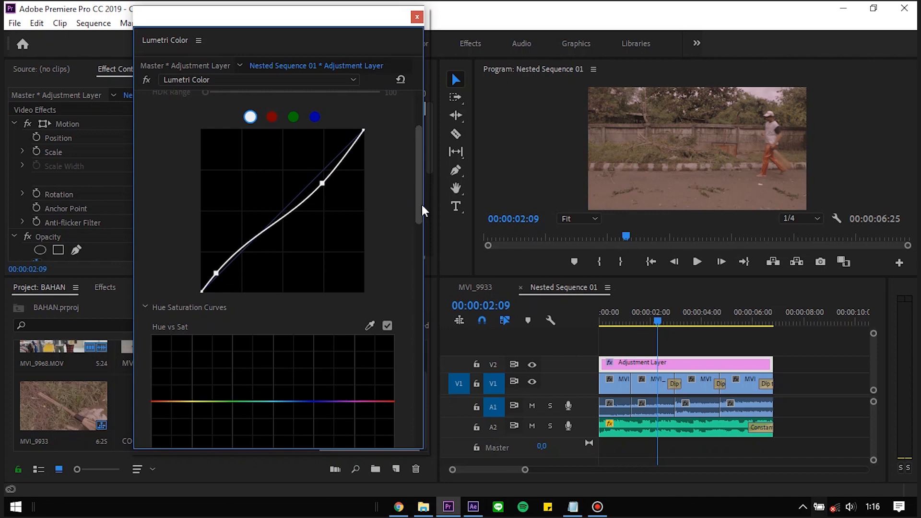
Sample the tree foliage for the Hue vs Sat curve and move its middle point into the yellow-green range, slightly above the baseline.
{"action": "left_click_drag", "start_coordinate": [422, 205], "coordinate": [424, 230]}
{"action": "left_click", "coordinate": [370, 199]}
{"action": "left_click", "coordinate": [660, 100]}
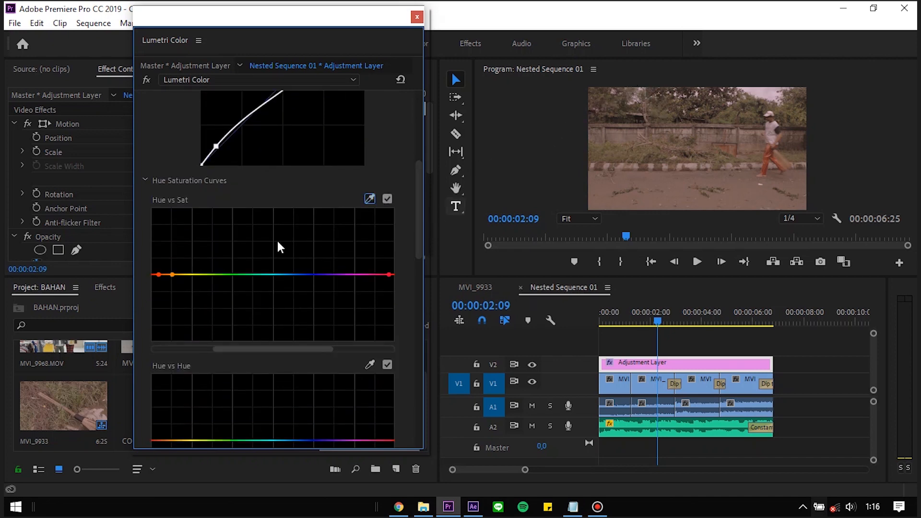
{"action": "left_click_drag", "start_coordinate": [173, 275], "coordinate": [213, 263]}
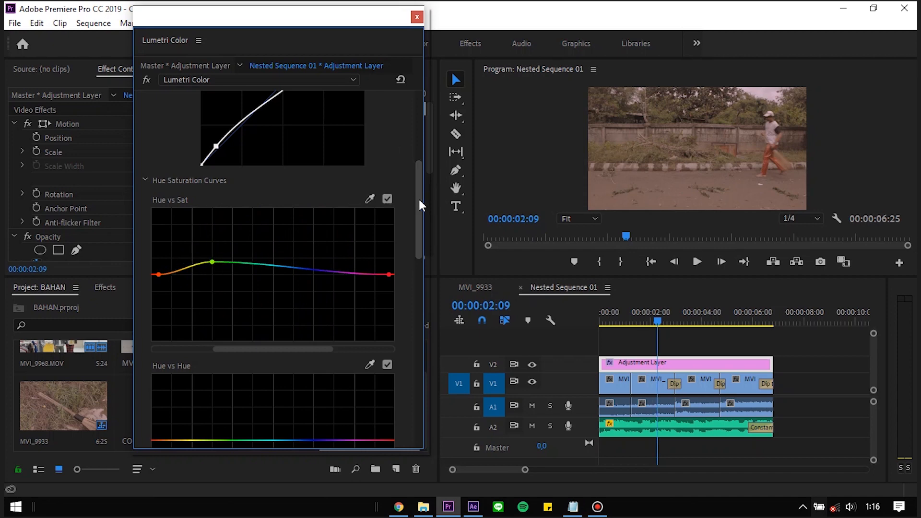
Sample the roadside greenery for the Hue vs Hue curve, raise its orange-yellow point and slightly lower the red end point.
{"action": "left_click_drag", "start_coordinate": [419, 199], "coordinate": [420, 238]}
{"action": "left_click", "coordinate": [370, 213]}
{"action": "left_click", "coordinate": [603, 162]}
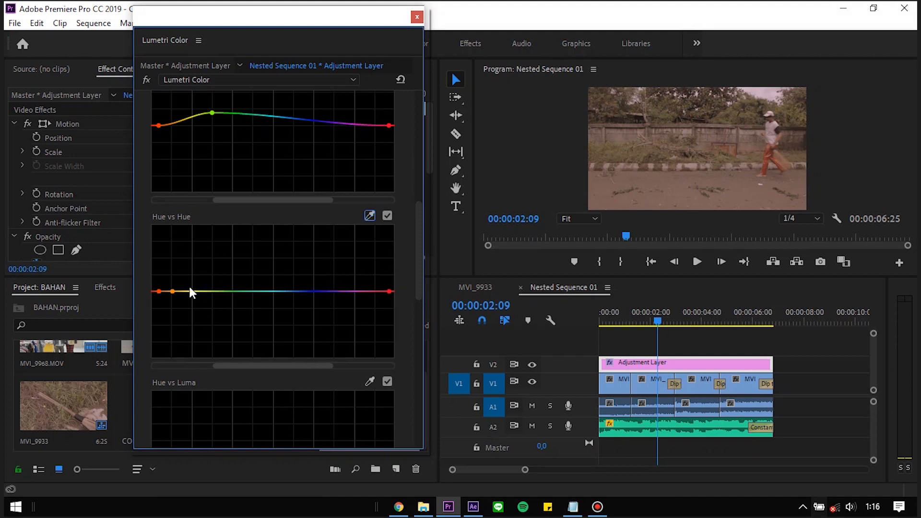
{"action": "left_click_drag", "start_coordinate": [173, 292], "coordinate": [175, 271]}
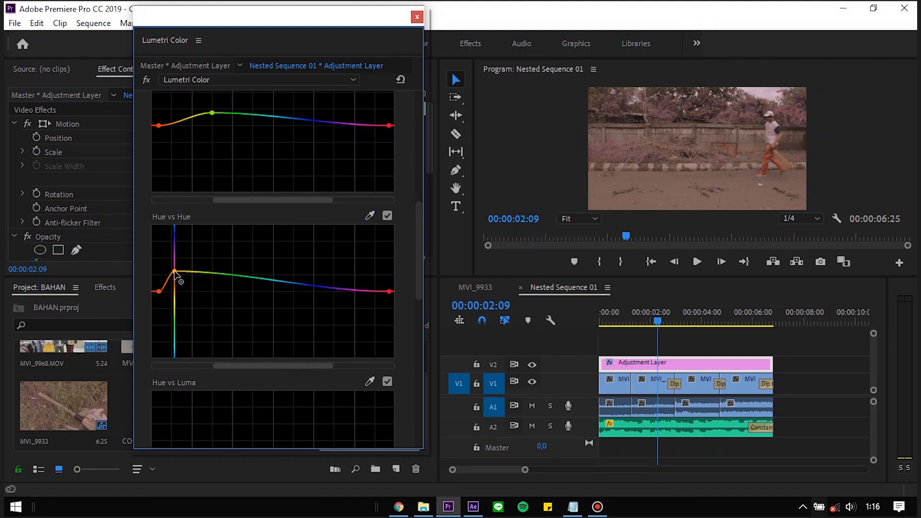
{"action": "mouse_move", "coordinate": [387, 292]}
{"action": "left_mouse_down"}
{"action": "mouse_move", "coordinate": [385, 303]}
{"action": "mouse_move", "coordinate": [389, 296]}
{"action": "left_mouse_up"}
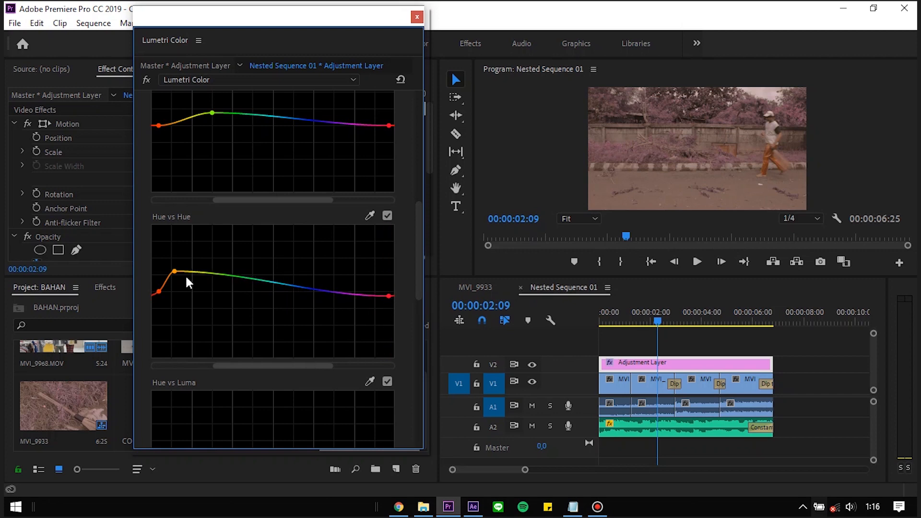
{"action": "mouse_move", "coordinate": [174, 272]}
{"action": "left_mouse_down"}
{"action": "mouse_move", "coordinate": [197, 264]}
{"action": "mouse_move", "coordinate": [199, 274]}
{"action": "mouse_move", "coordinate": [180, 280]}
{"action": "mouse_move", "coordinate": [185, 274]}
{"action": "left_mouse_up"}
In Color Wheels & Match, shift the shadows slightly towards orange, the midtones towards yellow and the highlights towards blue-violet.
{"action": "left_click_drag", "start_coordinate": [418, 243], "coordinate": [415, 404]}
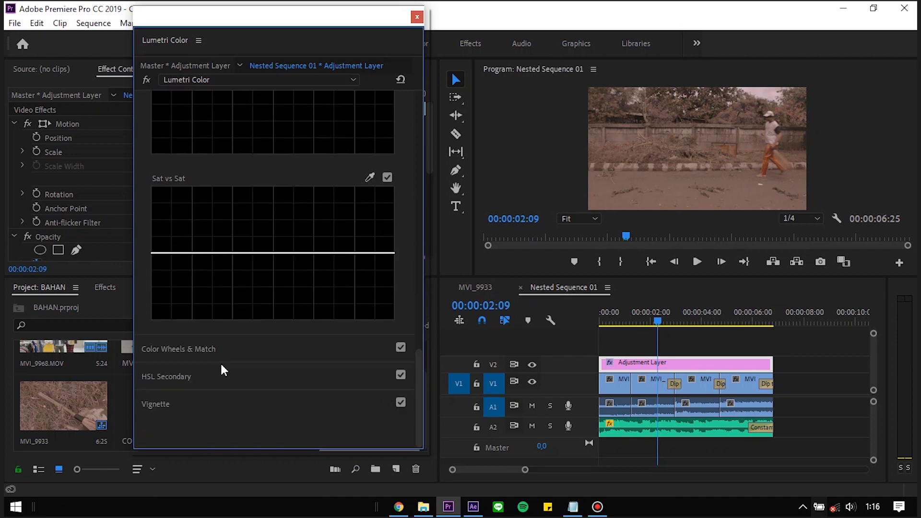
{"action": "left_click", "coordinate": [183, 347]}
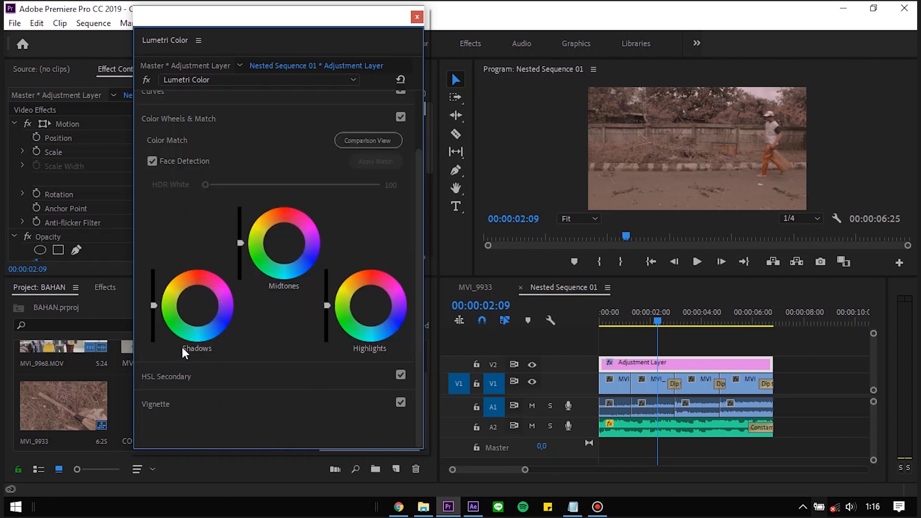
{"action": "left_click_drag", "start_coordinate": [198, 306], "coordinate": [195, 304]}
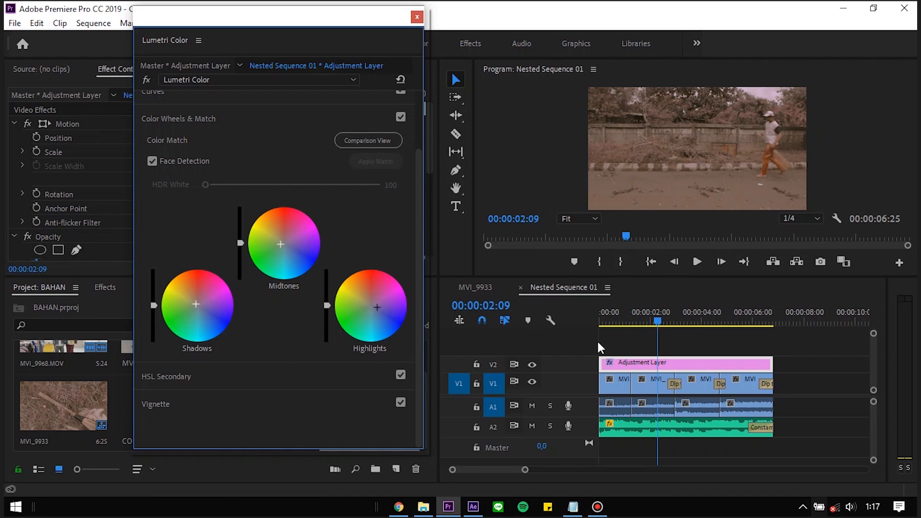
Toggle the V2 track's visibility to compare the footage with and without the grade, and close the Lumetri Color window.
{"action": "left_click", "coordinate": [533, 364]}
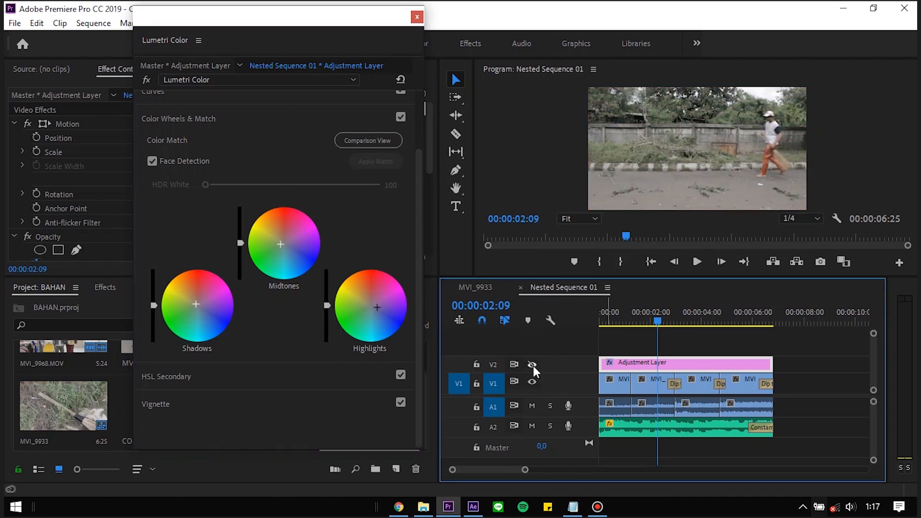
{"action": "left_click", "coordinate": [532, 364]}
{"action": "left_click", "coordinate": [533, 366]}
{"action": "left_click", "coordinate": [534, 366]}
{"action": "left_click", "coordinate": [533, 366]}
{"action": "left_click", "coordinate": [532, 366]}
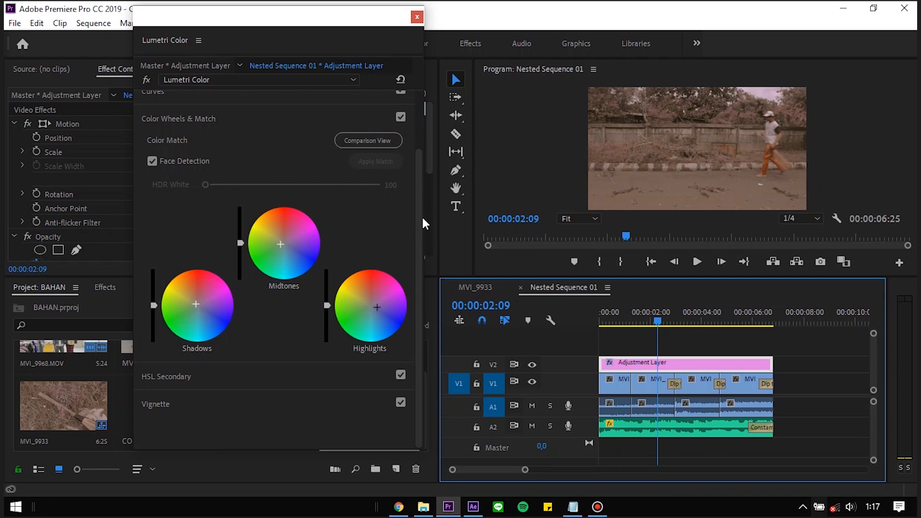
{"action": "left_click_drag", "start_coordinate": [419, 197], "coordinate": [407, 126]}
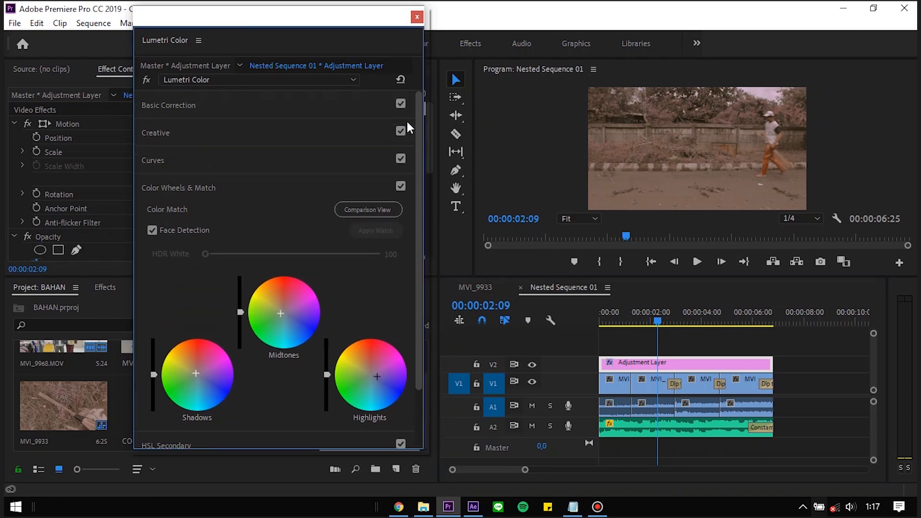
{"action": "left_click", "coordinate": [417, 17]}
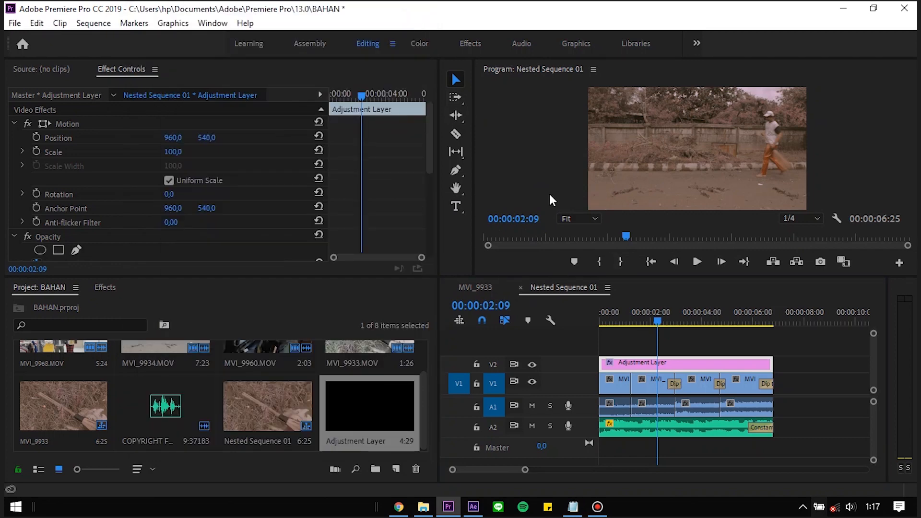